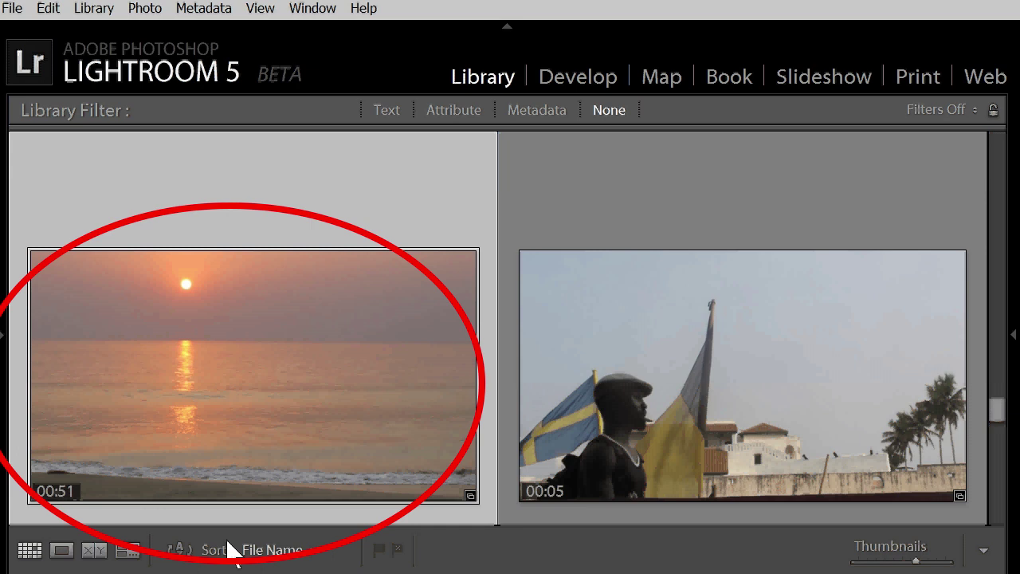
Open the sunset clip on its own and trim both its start and its end to about 00:25
double_click(228, 410)
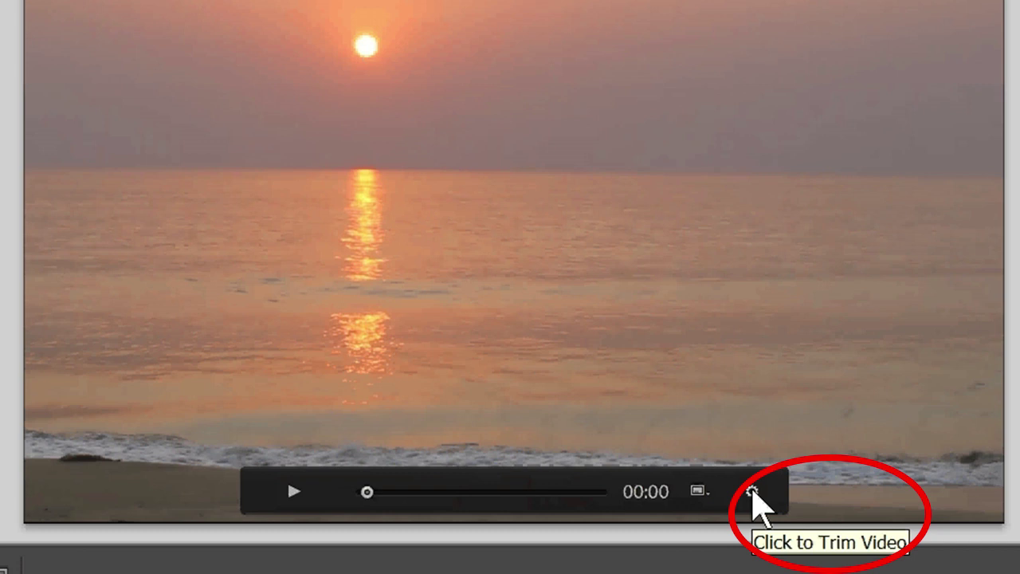
click(751, 491)
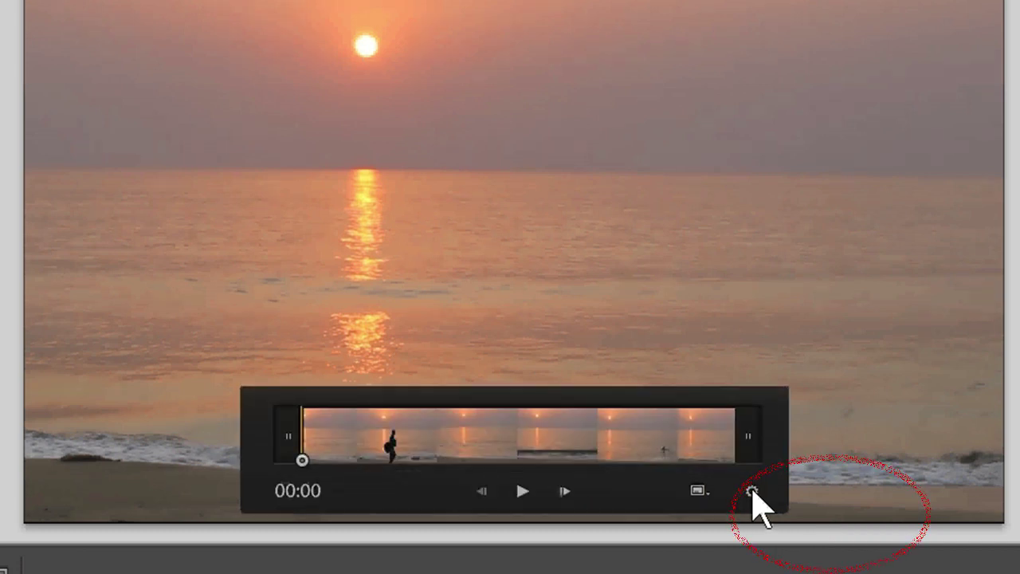
mouse_move(302, 460)
mouse_down()
mouse_move(726, 460)
mouse_move(514, 460)
mouse_up()
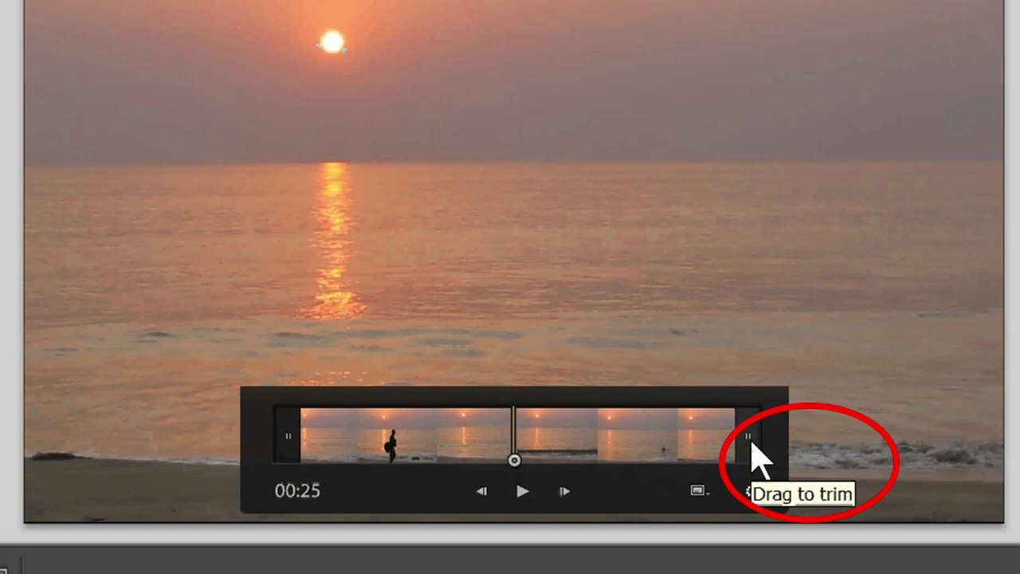
drag(751, 441, 533, 436)
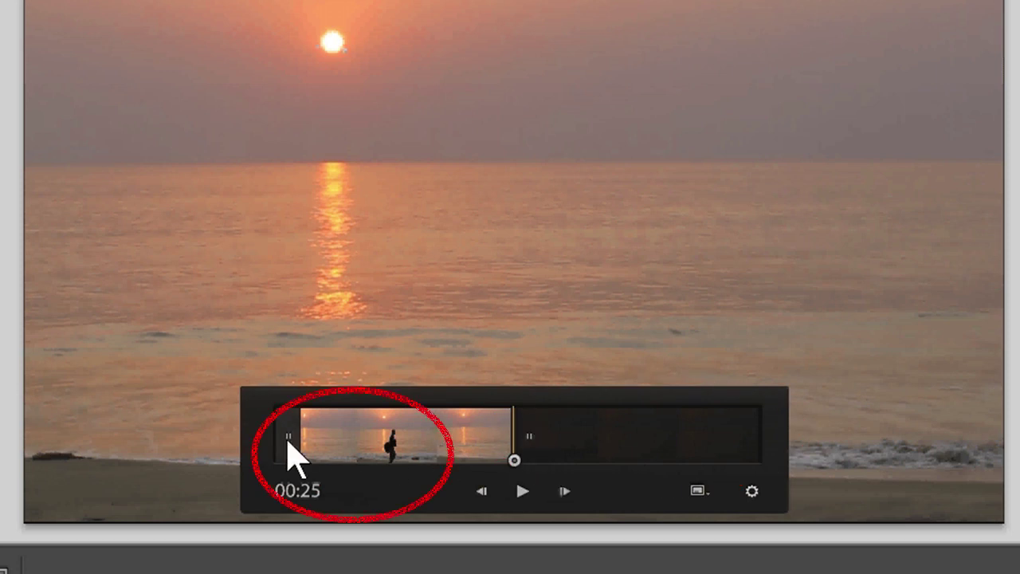
mouse_move(287, 444)
mouse_down()
mouse_move(356, 438)
mouse_move(289, 444)
mouse_up()
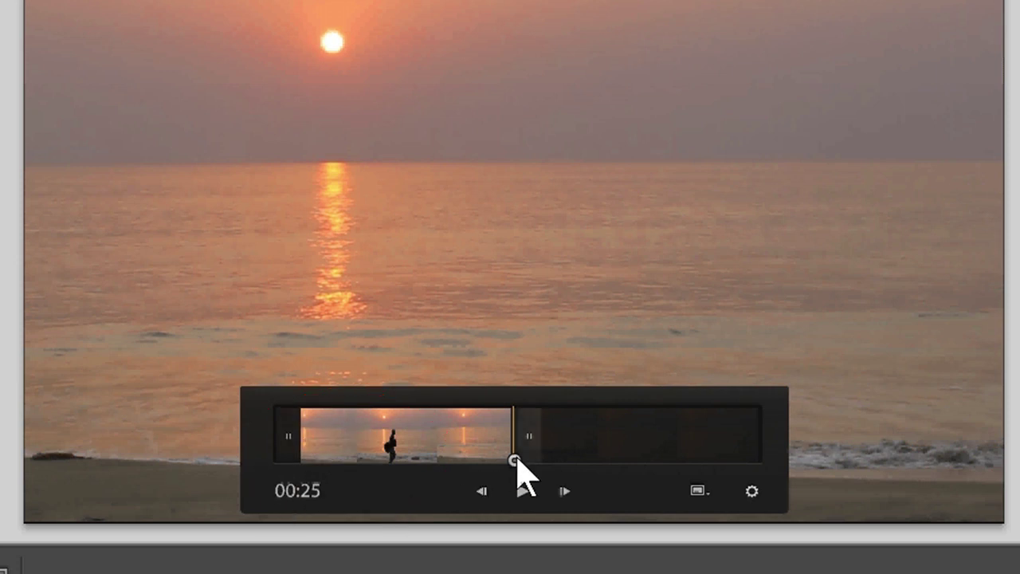
Scrub back to about 00:09 and set the walking-silhouette frame as the poster frame
drag(514, 460, 377, 461)
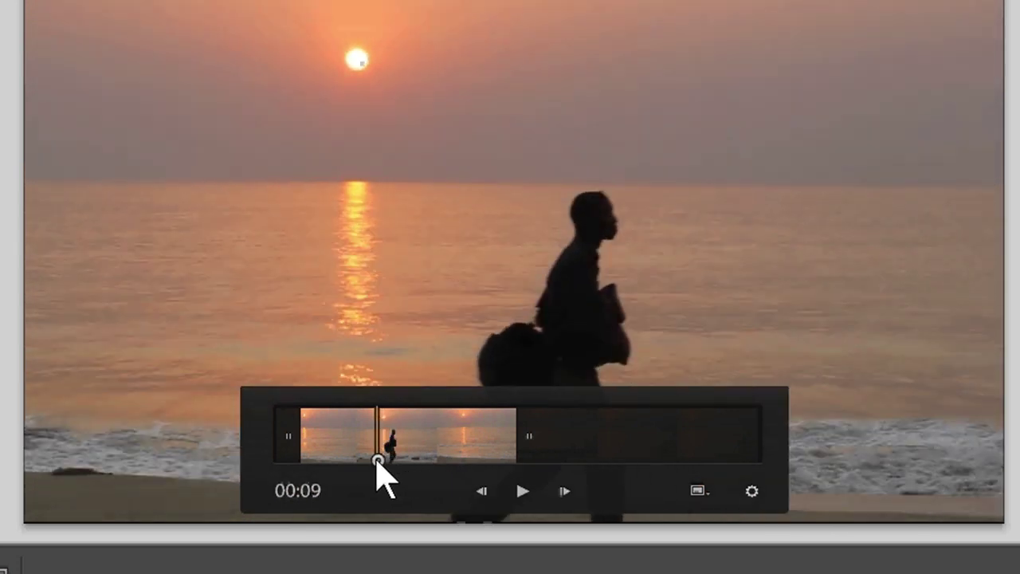
click(695, 493)
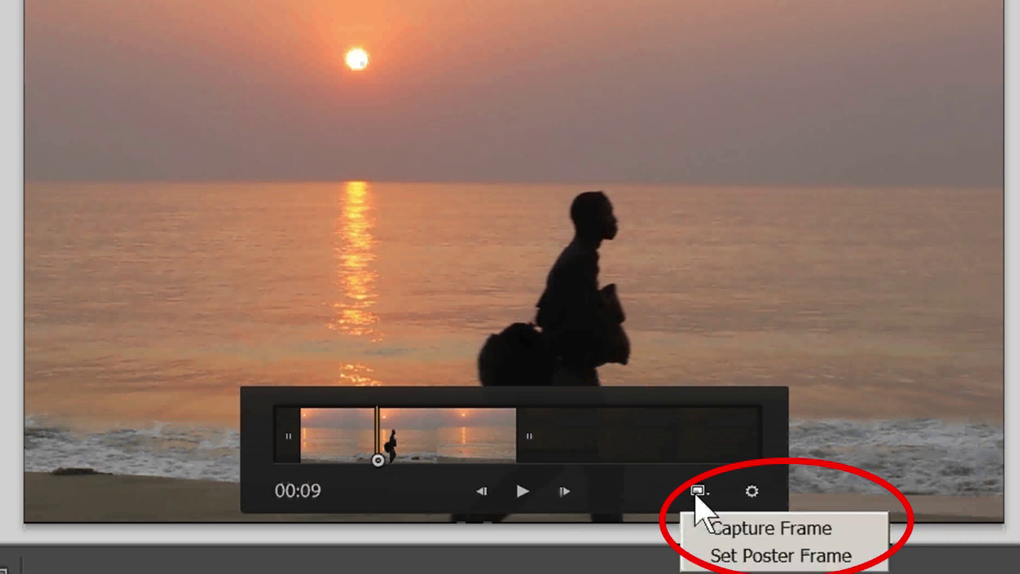
click(739, 557)
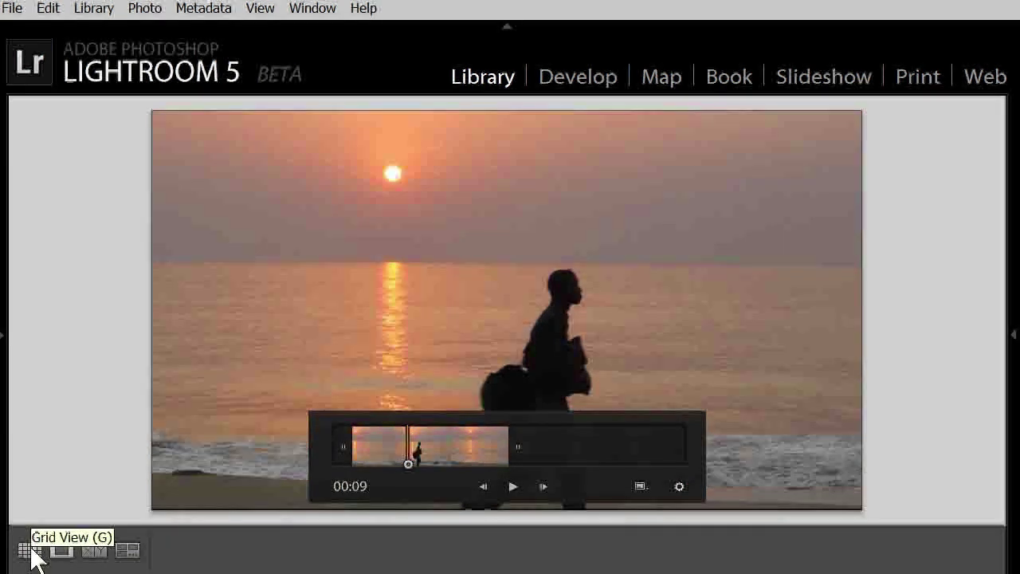
Return to Grid view and select the train-window clip further down the grid
click(30, 550)
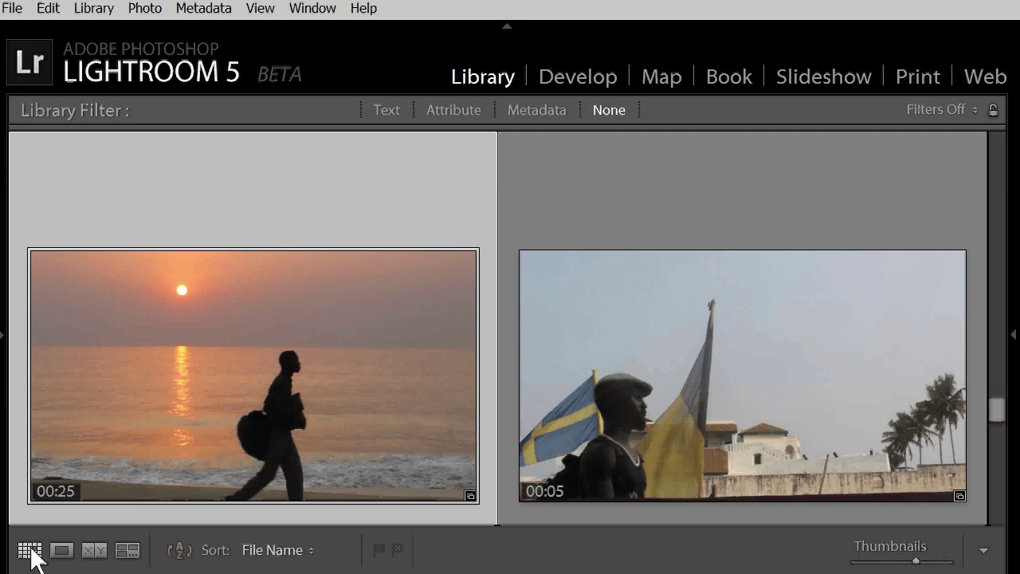
scroll(996, 410, down, 2)
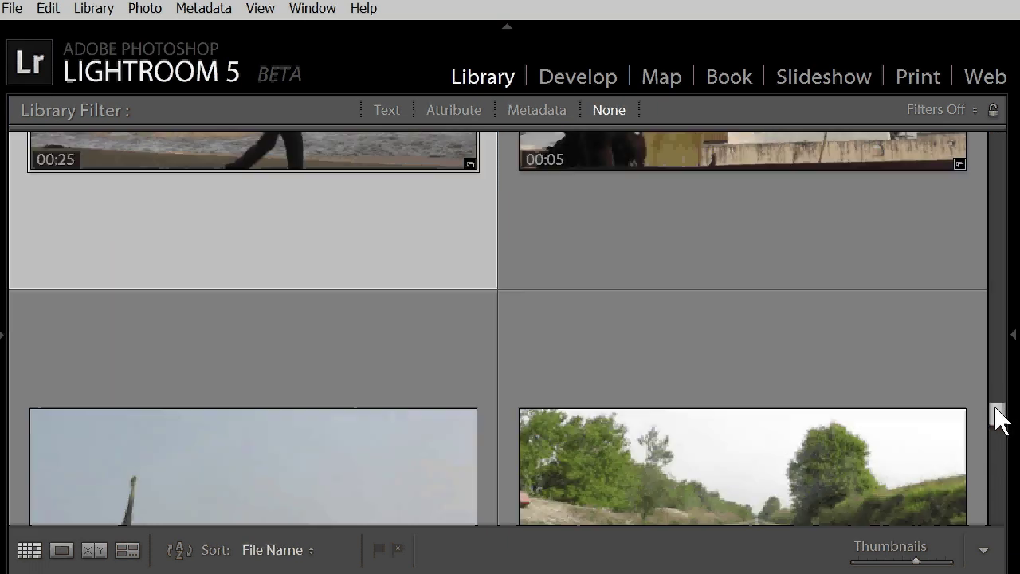
scroll(997, 418, down, 2)
scroll(888, 378, up, 2)
click(787, 317)
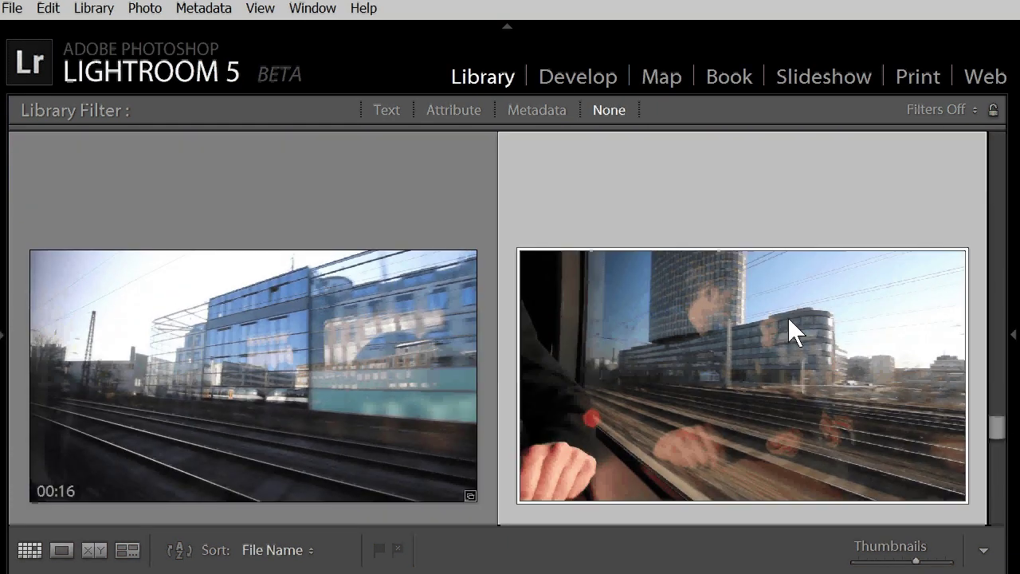
Show the right-side histogram, Quick Develop and metadata panels, then try Develop, which rejects video
click(1014, 338)
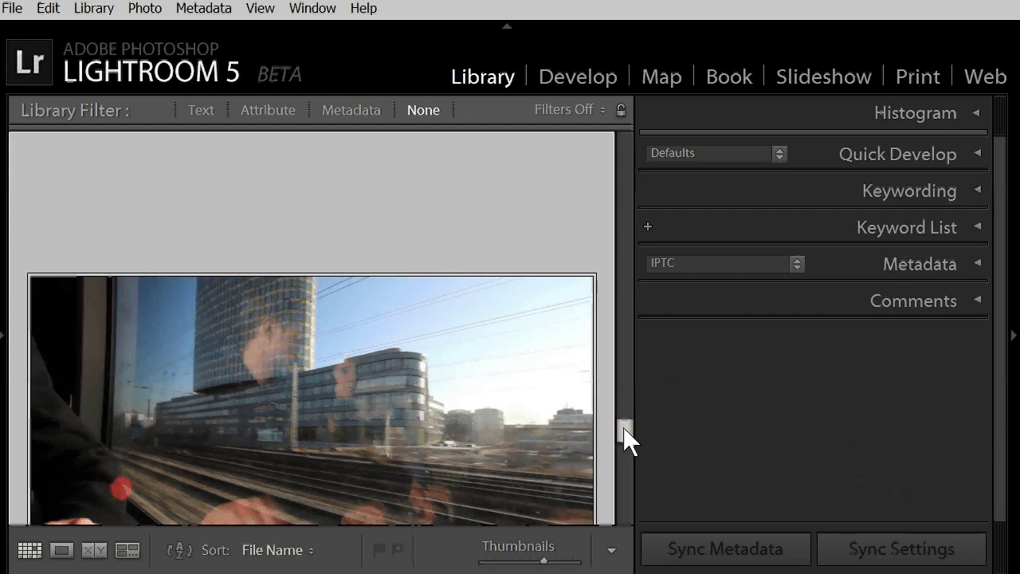
scroll(626, 439, down, 2)
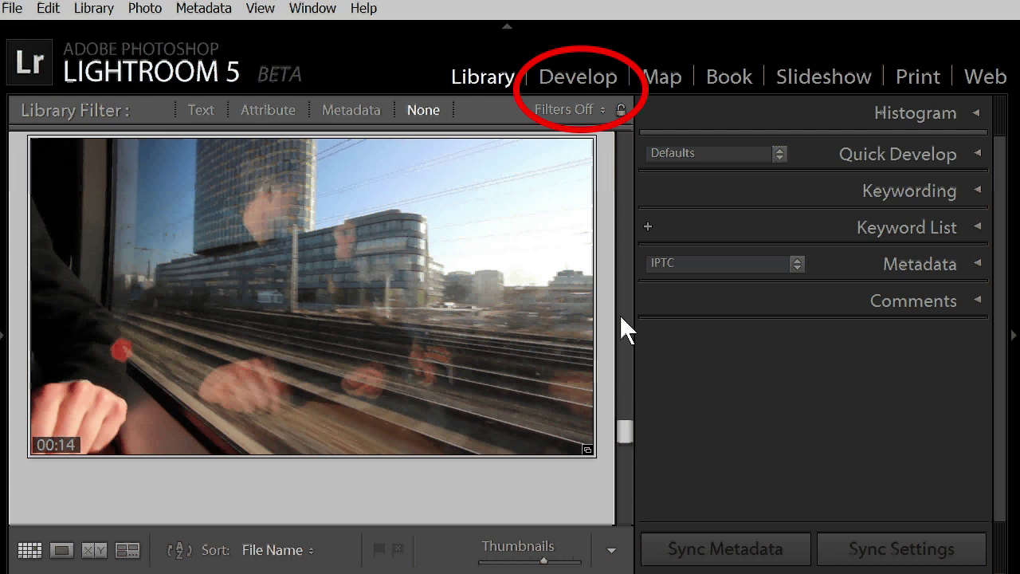
click(565, 87)
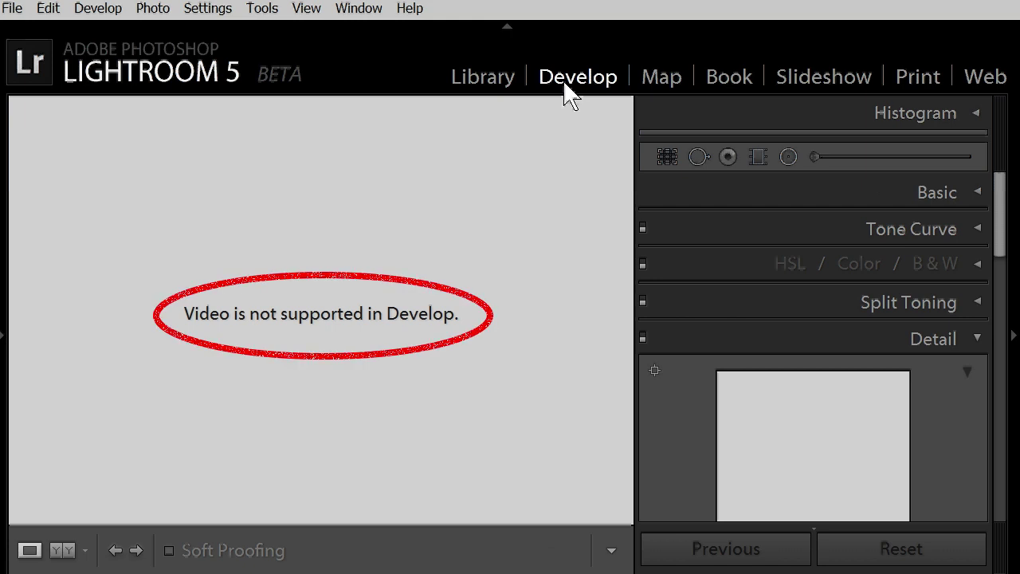
Go back to Library and expand the Quick Develop panel for the train clip
click(483, 81)
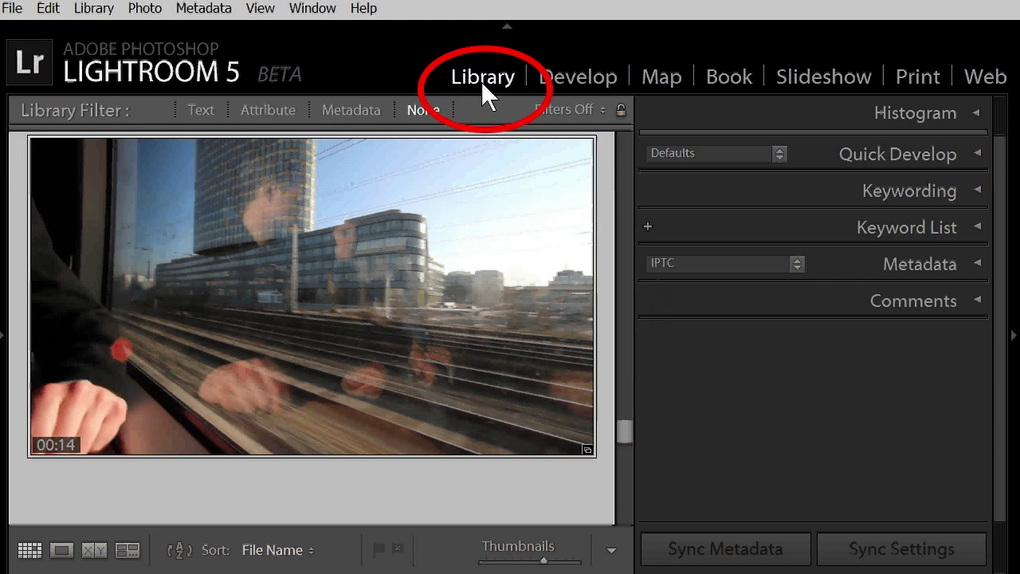
click(975, 154)
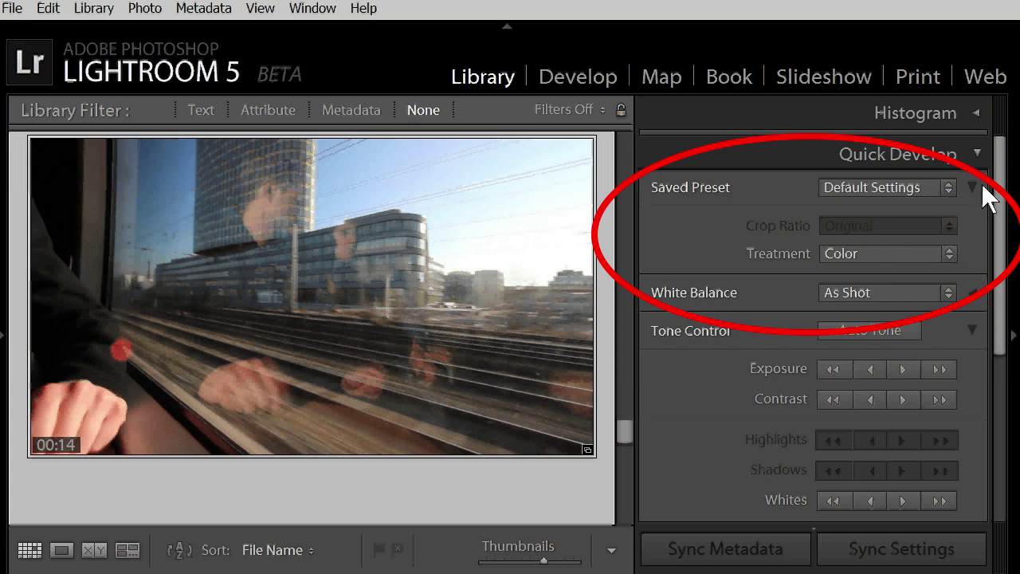
mouse_move(998, 200)
mouse_down()
mouse_move(998, 283)
mouse_move(991, 277)
mouse_up()
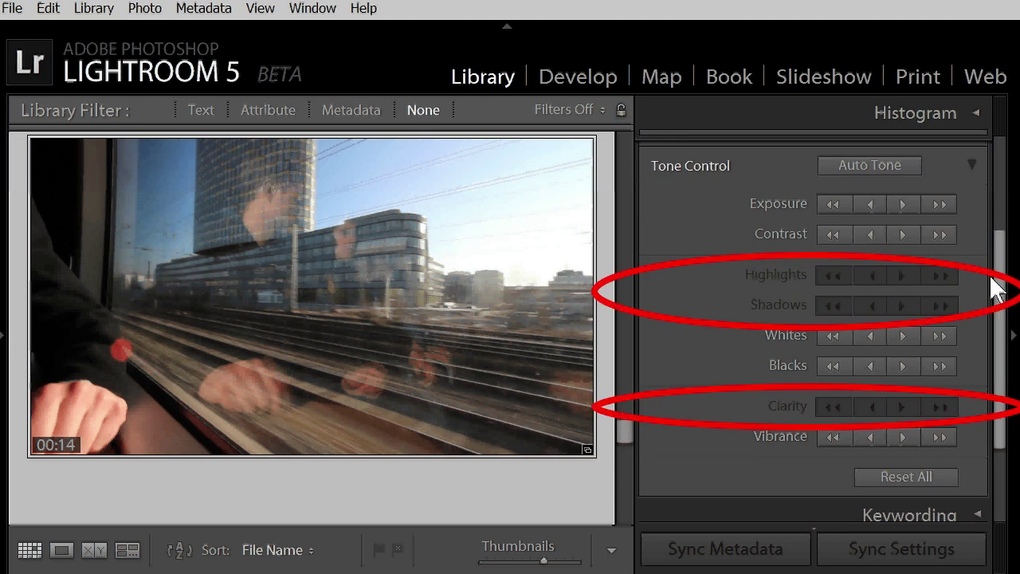
Lower the exposure and boost the contrast, then Reset All quick adjustments
click(831, 204)
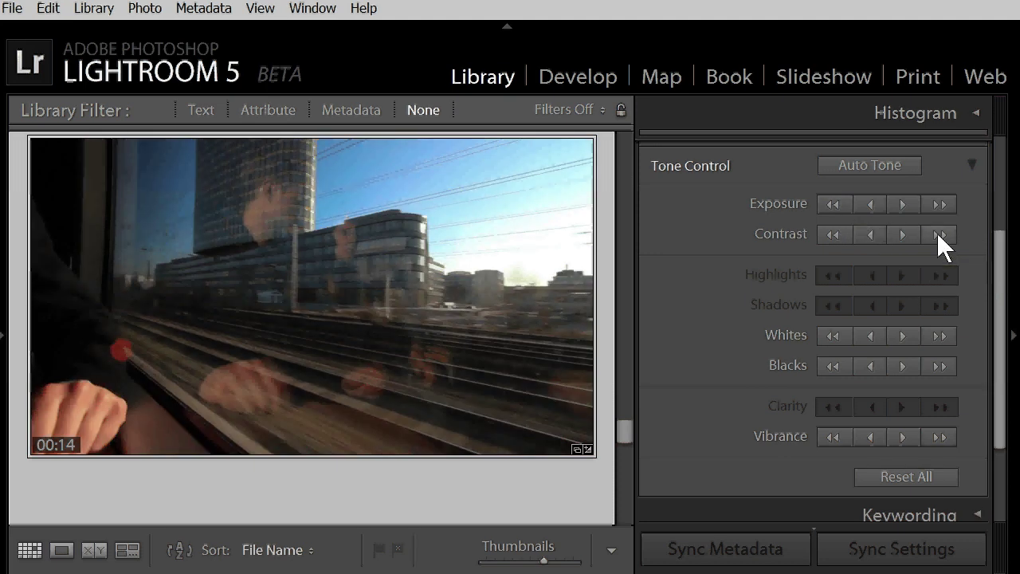
click(938, 435)
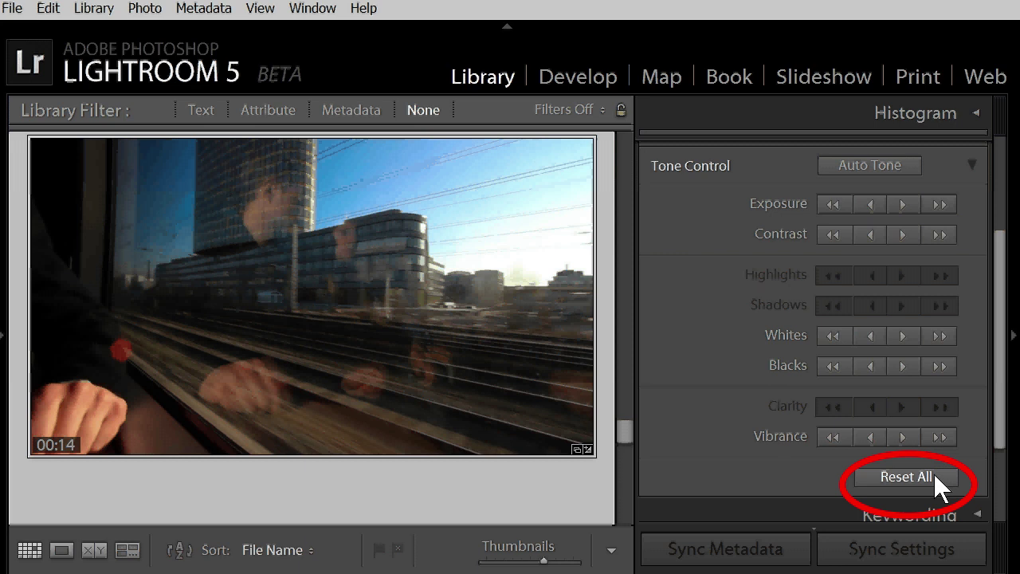
click(934, 475)
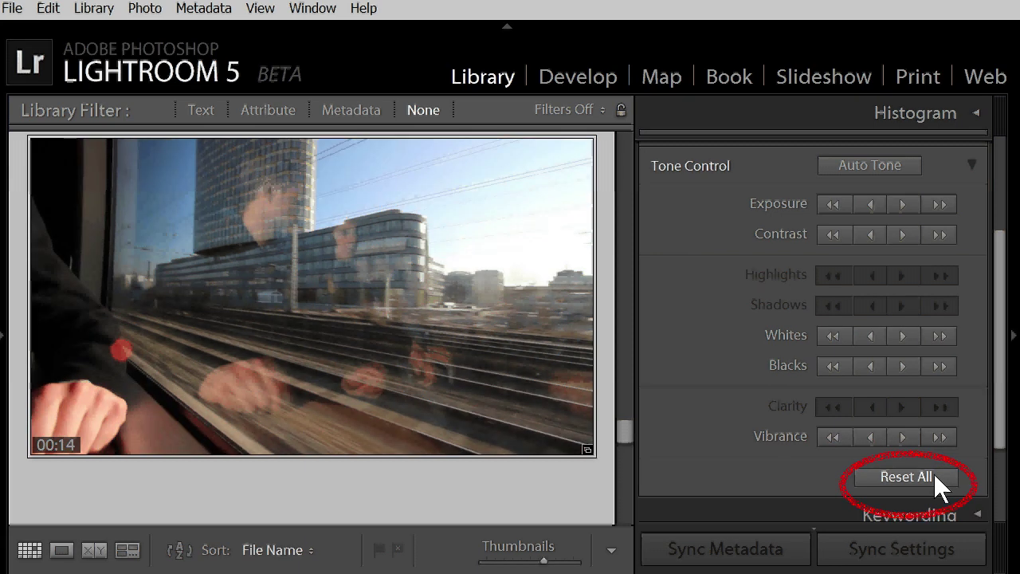
Apply the Saved Preset Lightroom Video Presets > Video B&W High Contrast to the train clip
drag(1000, 444, 1000, 330)
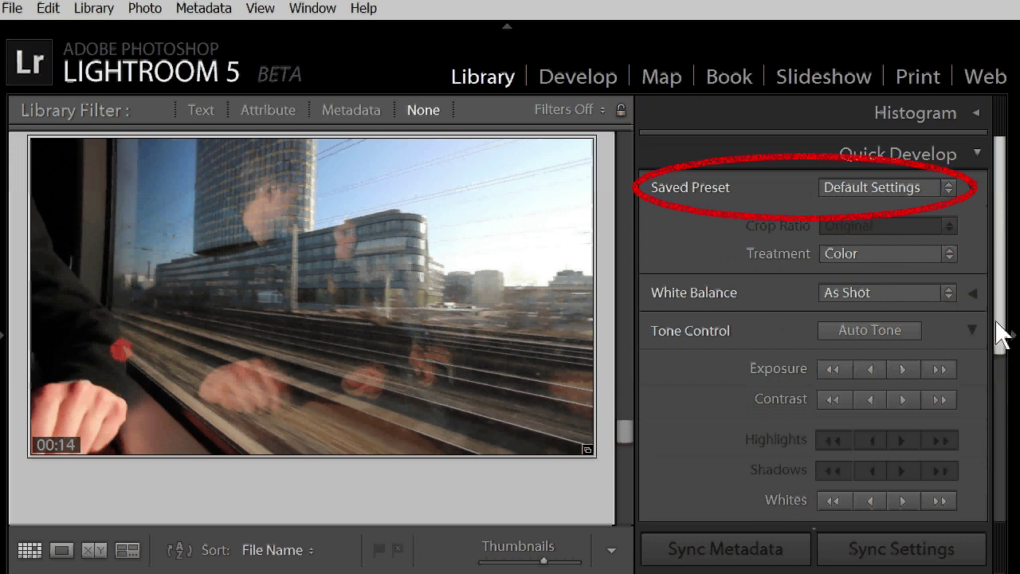
click(903, 190)
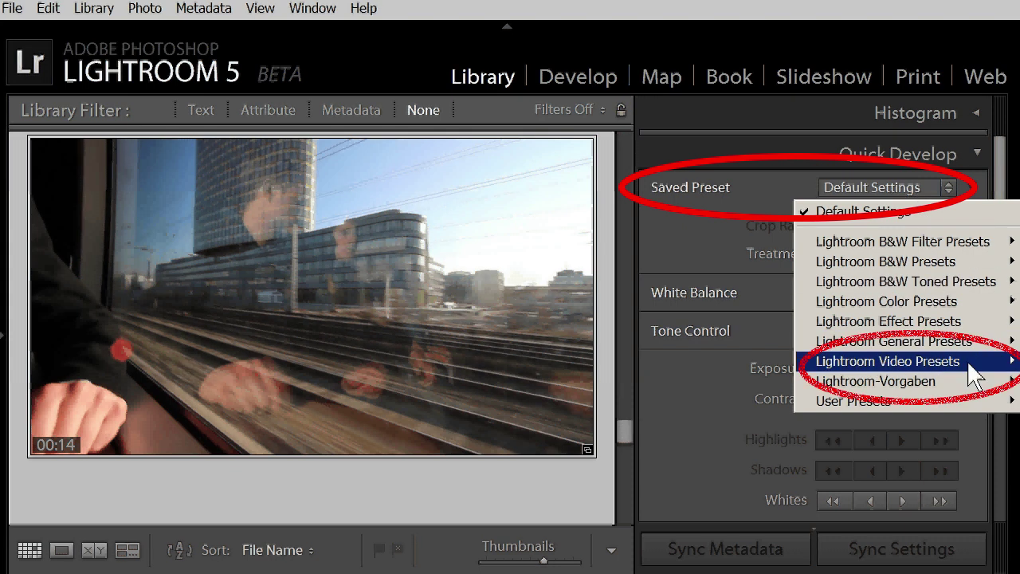
mouse_move(968, 366)
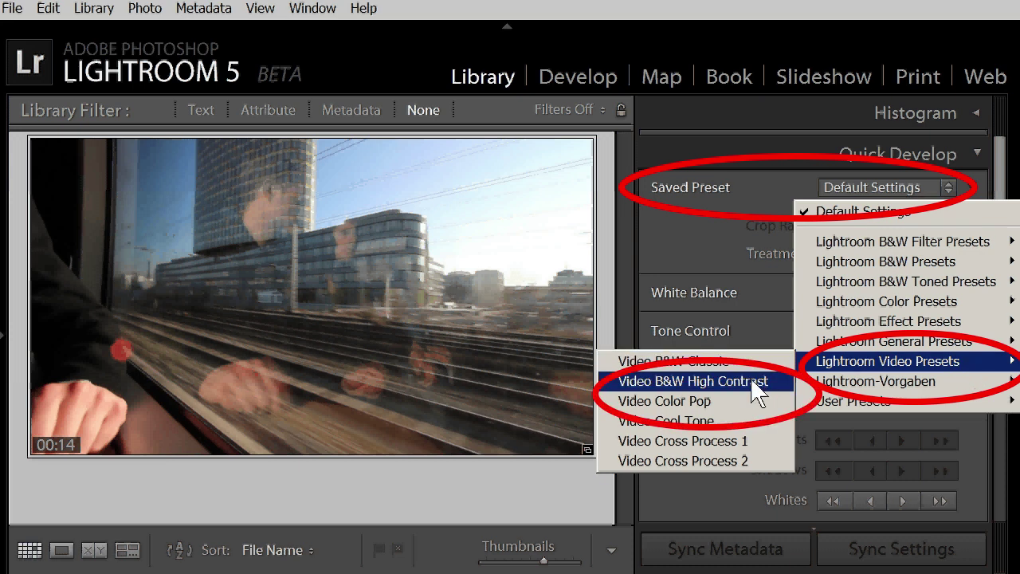
click(778, 381)
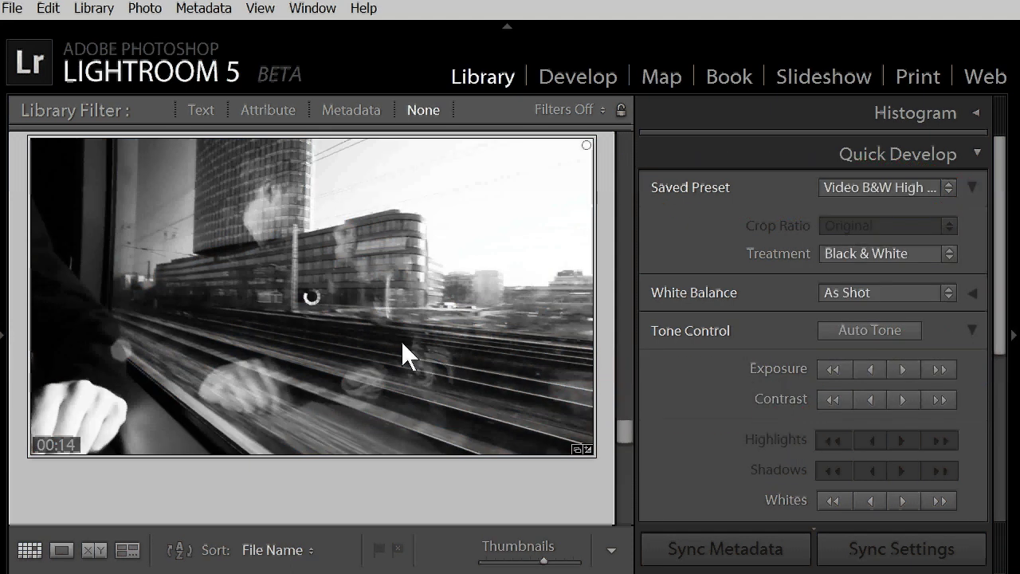
double_click(401, 340)
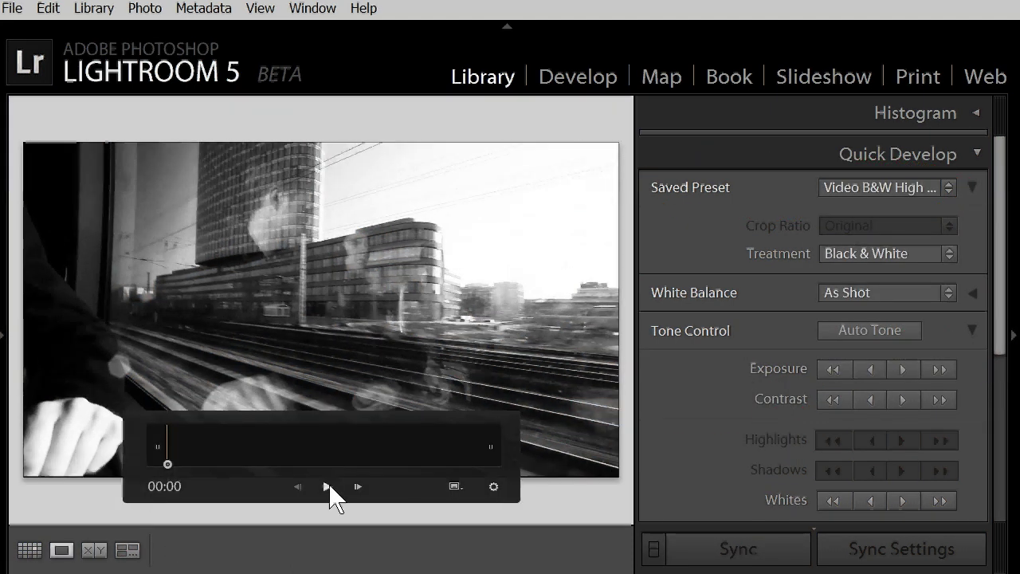
click(328, 486)
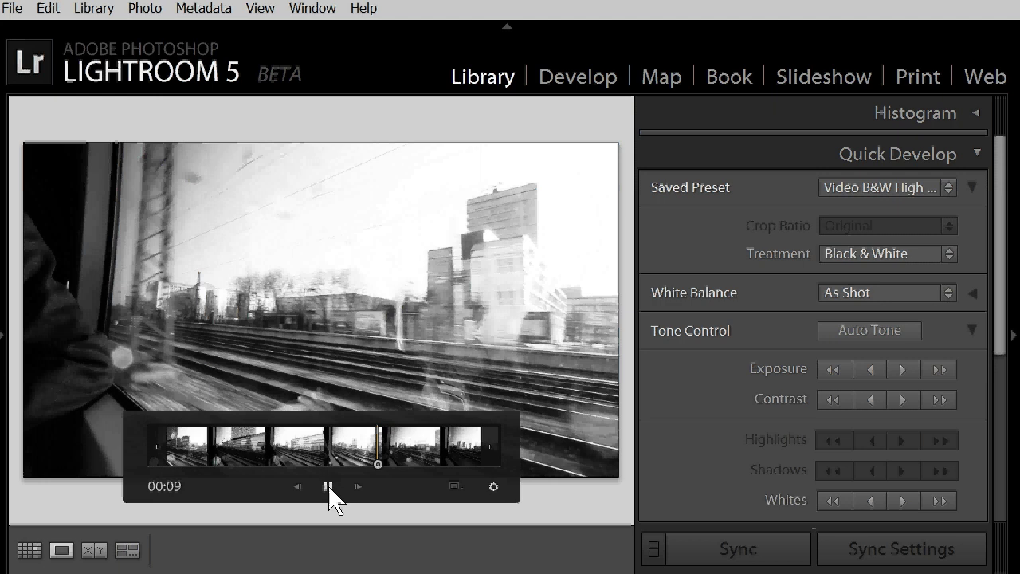
click(30, 550)
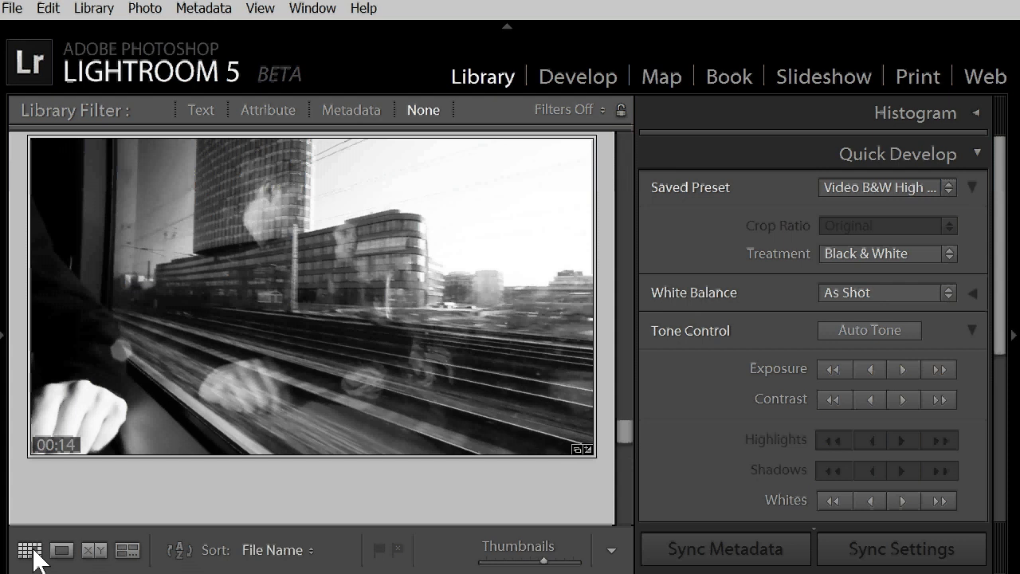
Reset the train clip via Photo > Develop Settings > Reset, back to Default Settings
click(145, 10)
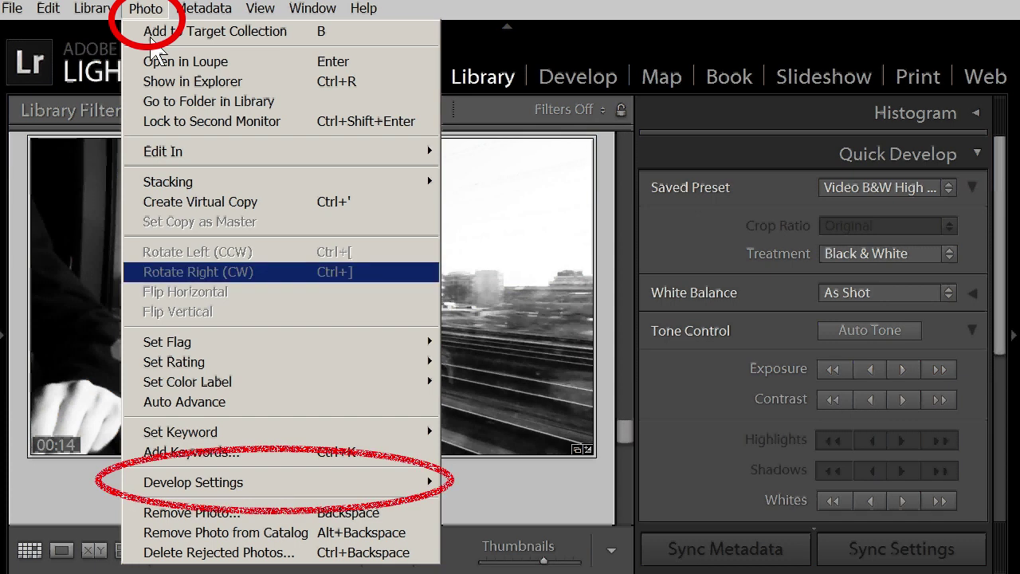
mouse_move(268, 480)
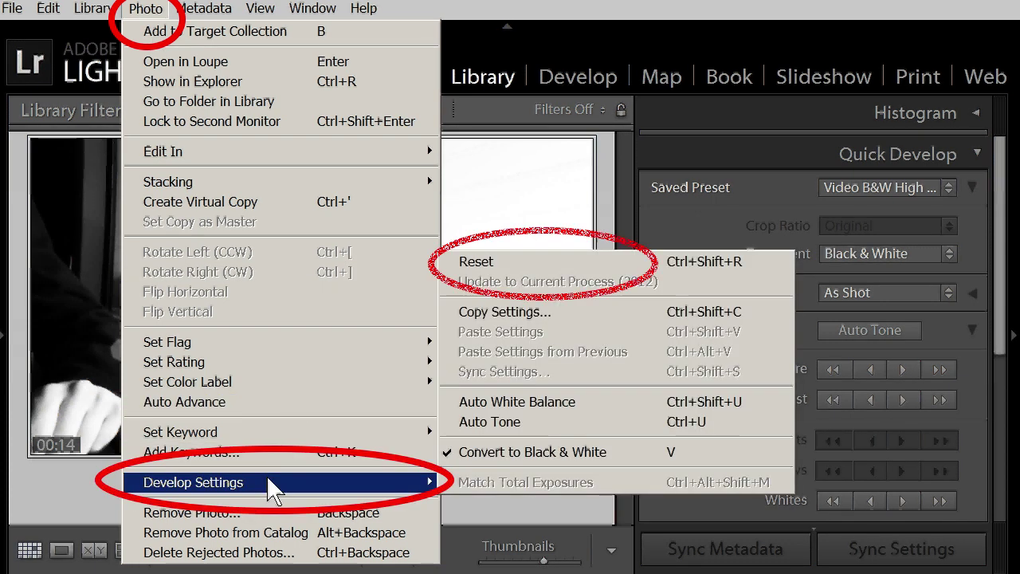
click(501, 261)
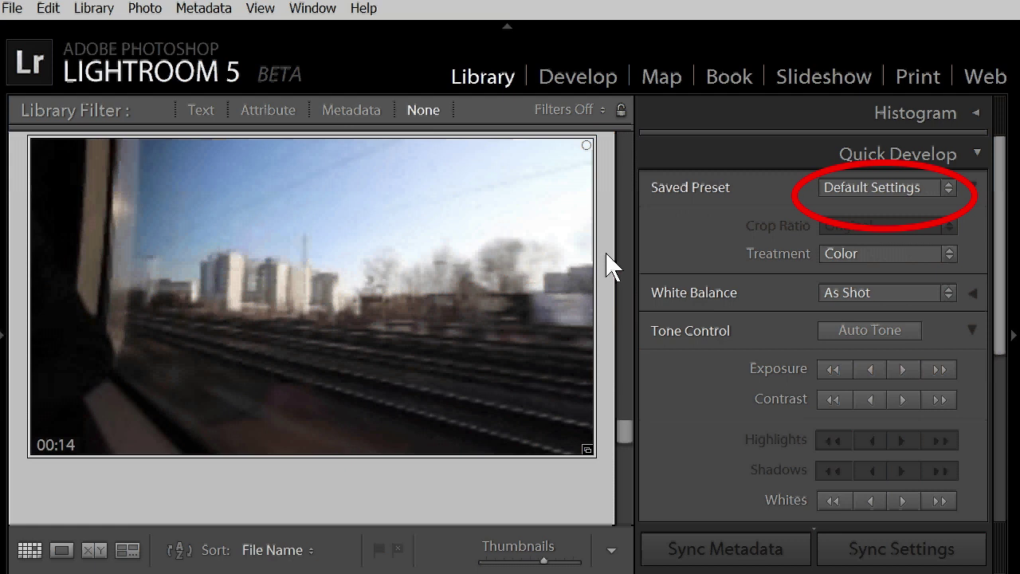
Apply the Saved Preset Lightroom Color Presets > Aged Photo to the train clip
click(908, 189)
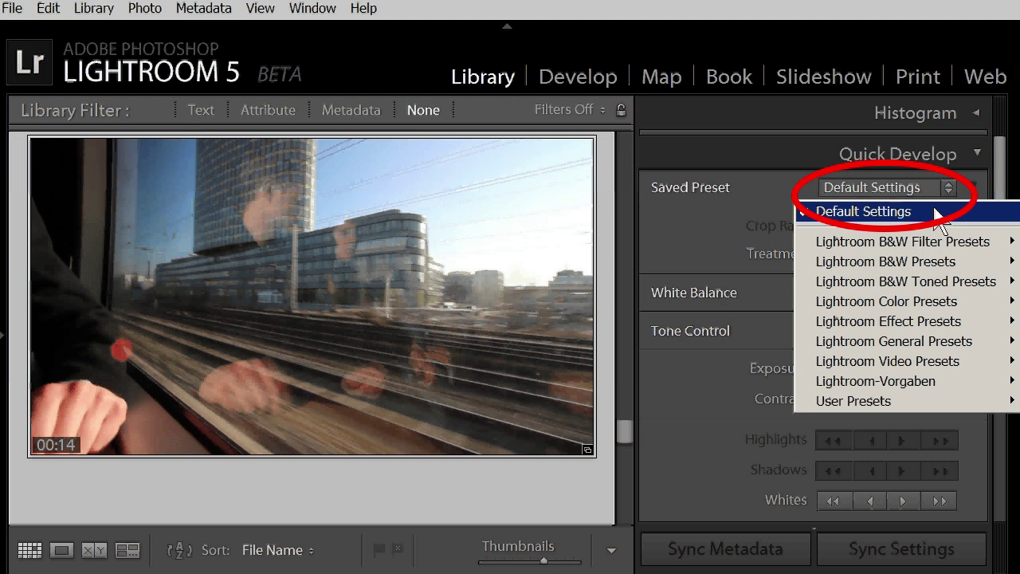
mouse_move(951, 305)
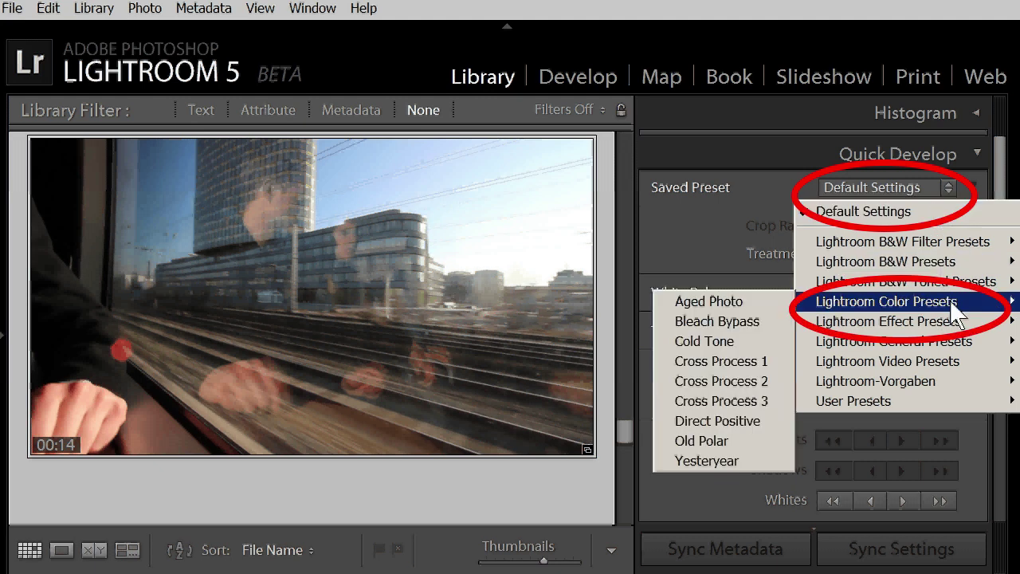
click(756, 302)
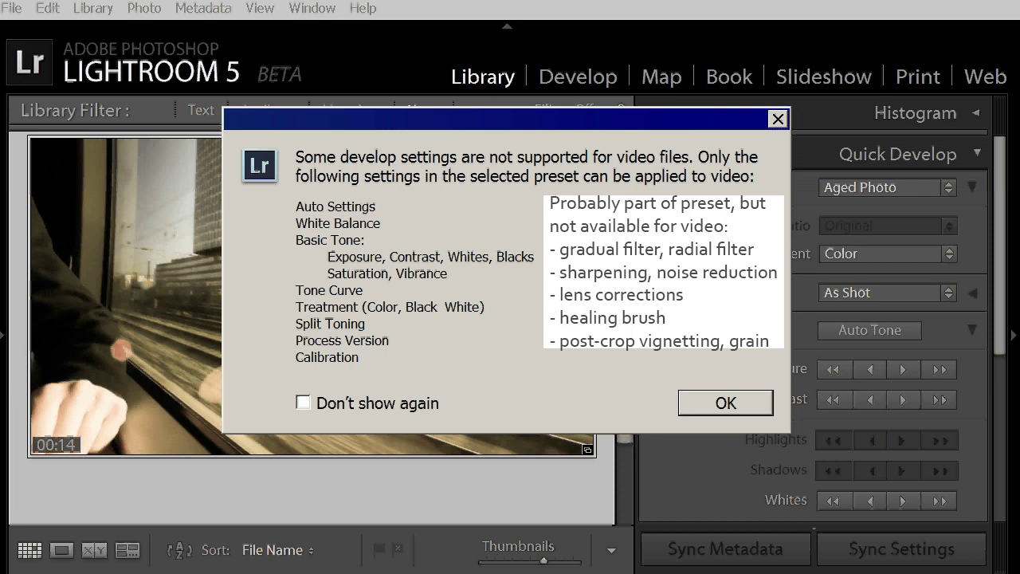
Accept the unsupported-video-settings warning with OK, keeping the sepia look
click(747, 404)
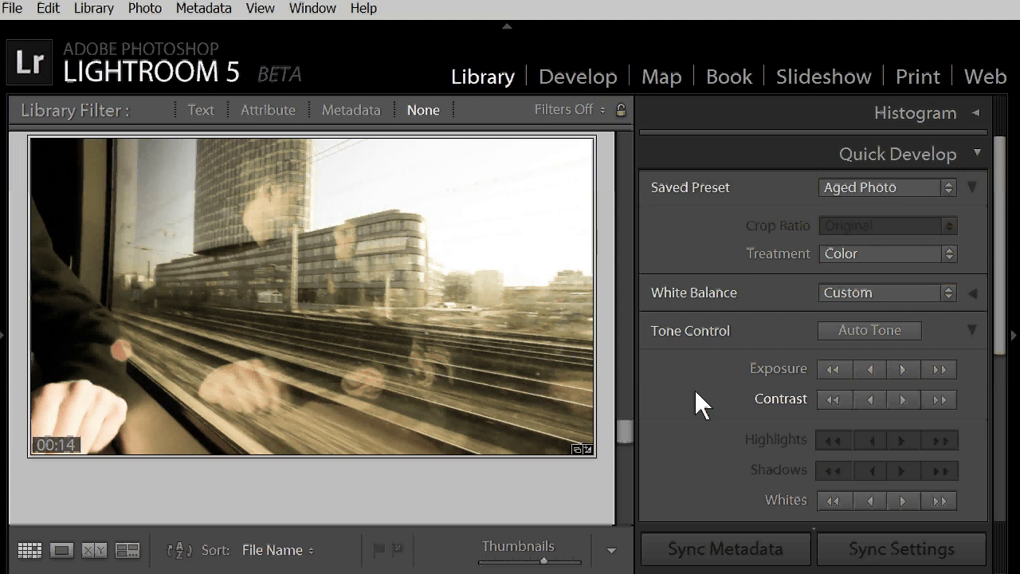
Undo the Aged Photo preset with Ctrl+Z, restoring natural colour and As Shot white balance
key(ctrl+z)
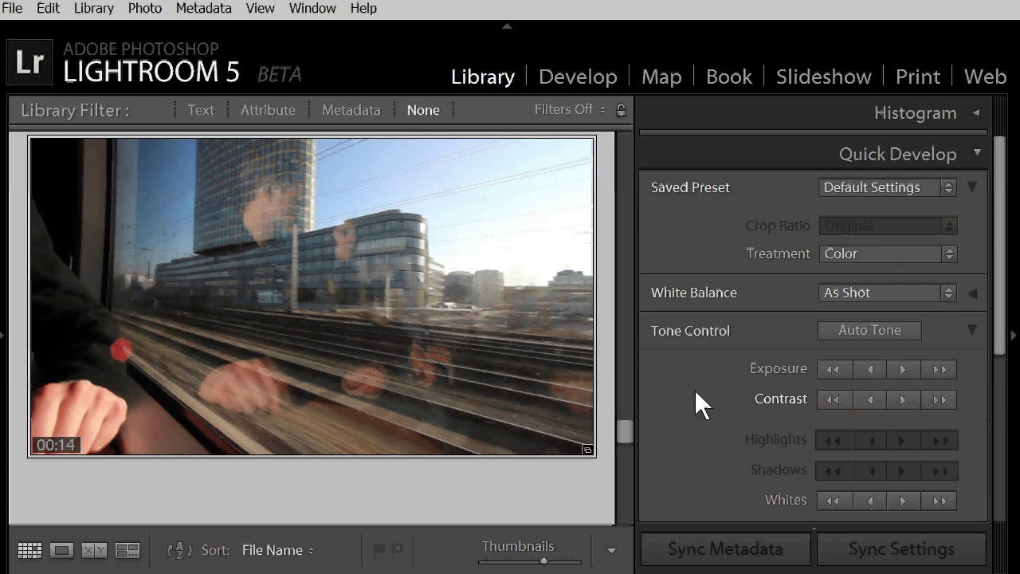
Set the clip's export to Hard Drive, including video files in H.264 format
click(17, 14)
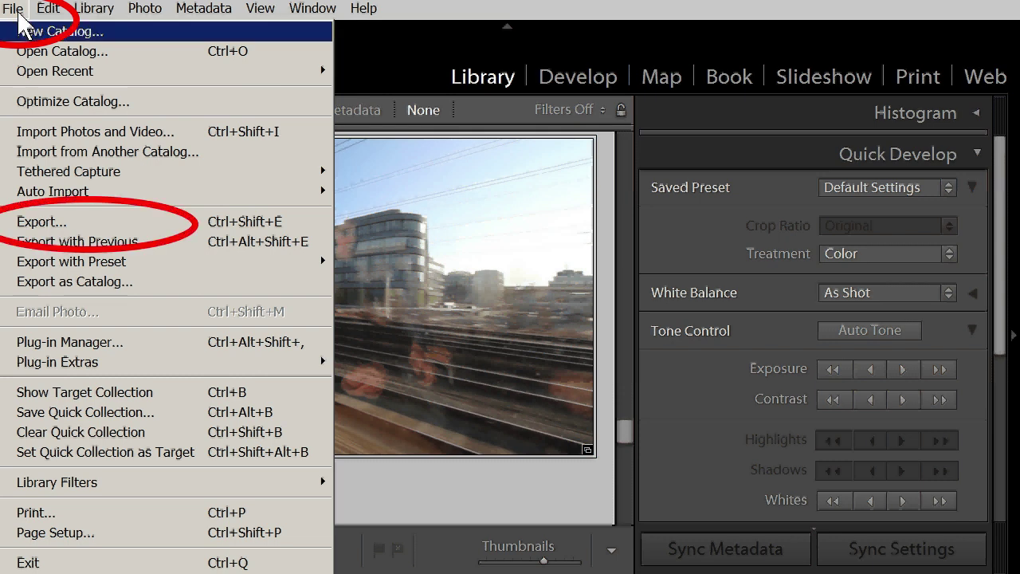
click(79, 220)
click(412, 33)
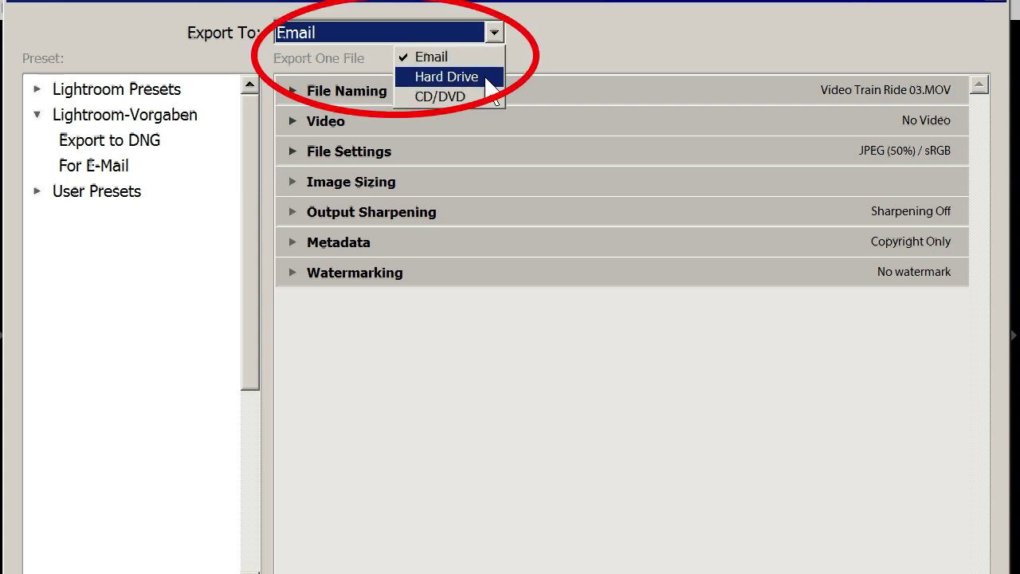
click(447, 76)
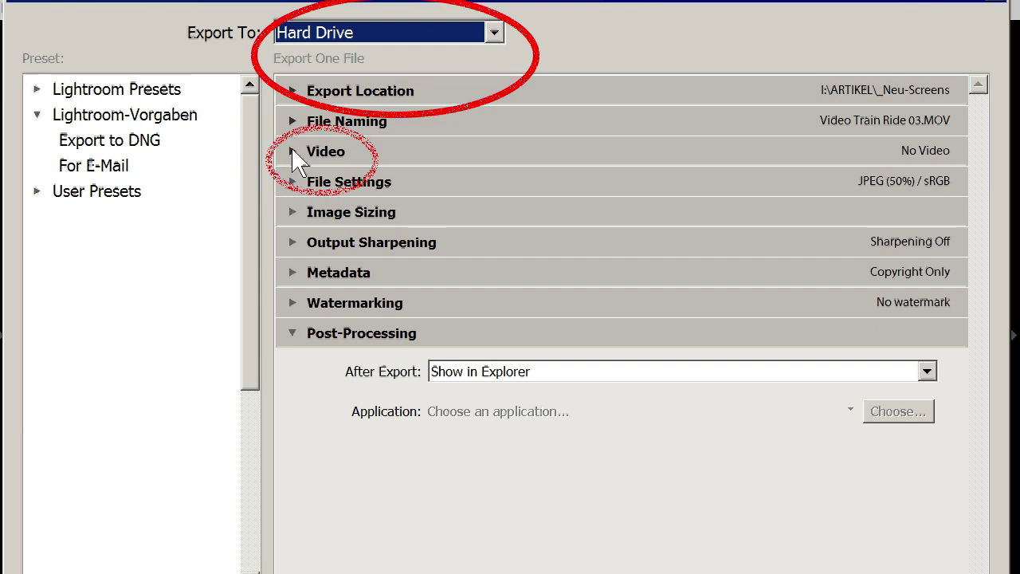
click(295, 153)
click(450, 192)
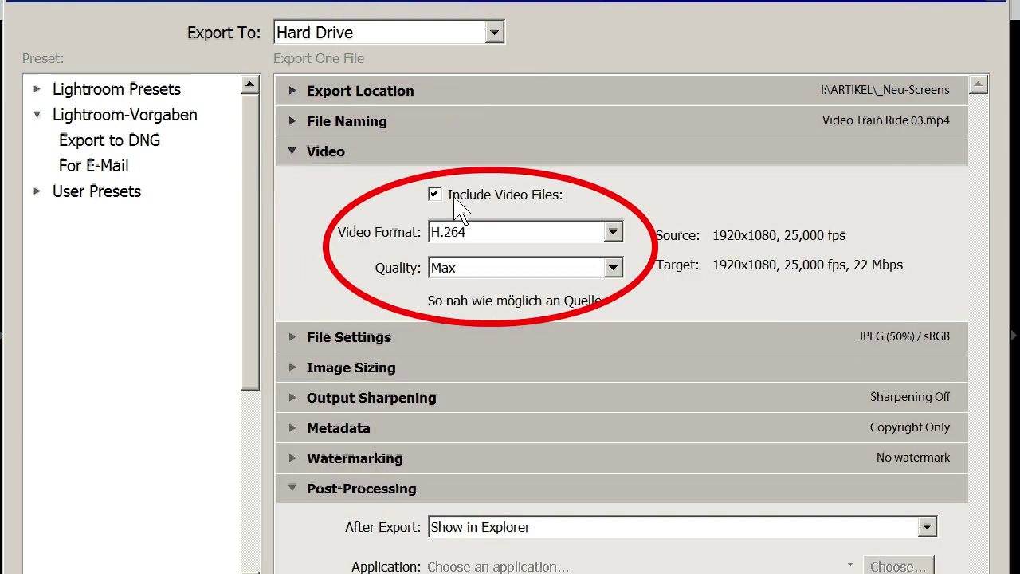
click(492, 235)
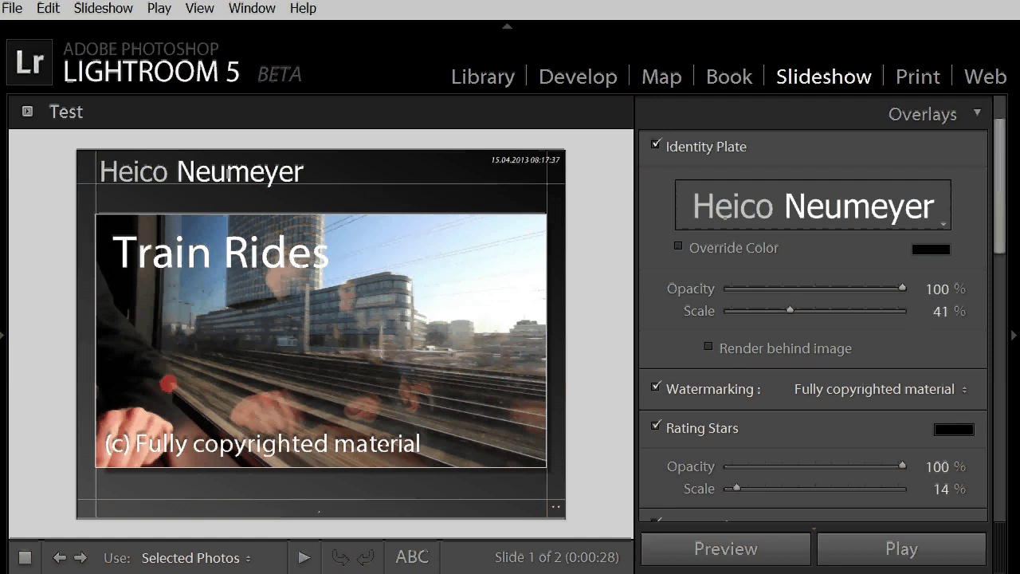
Scroll the right panel past Overlays, Backdrop and Titles to Playback with Instrumental.mp3
scroll(1003, 188, down, 1)
scroll(1002, 189, down, 6)
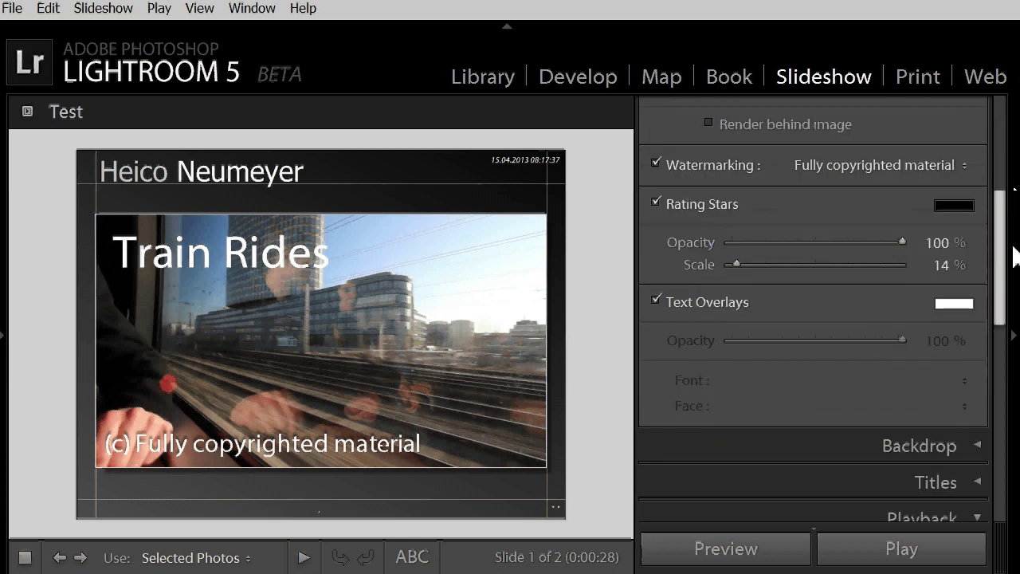
scroll(1015, 189, down, 2)
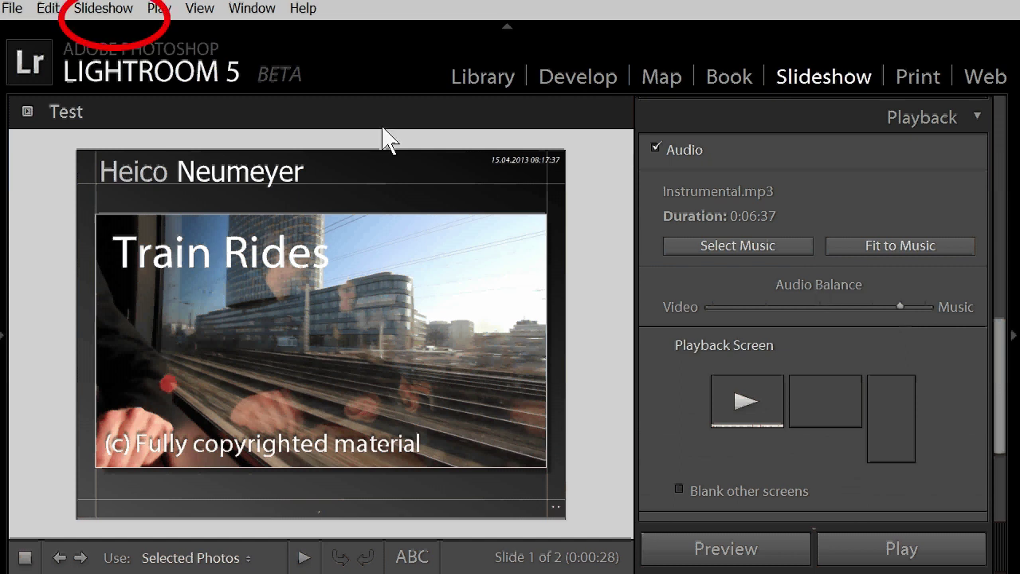
click(102, 10)
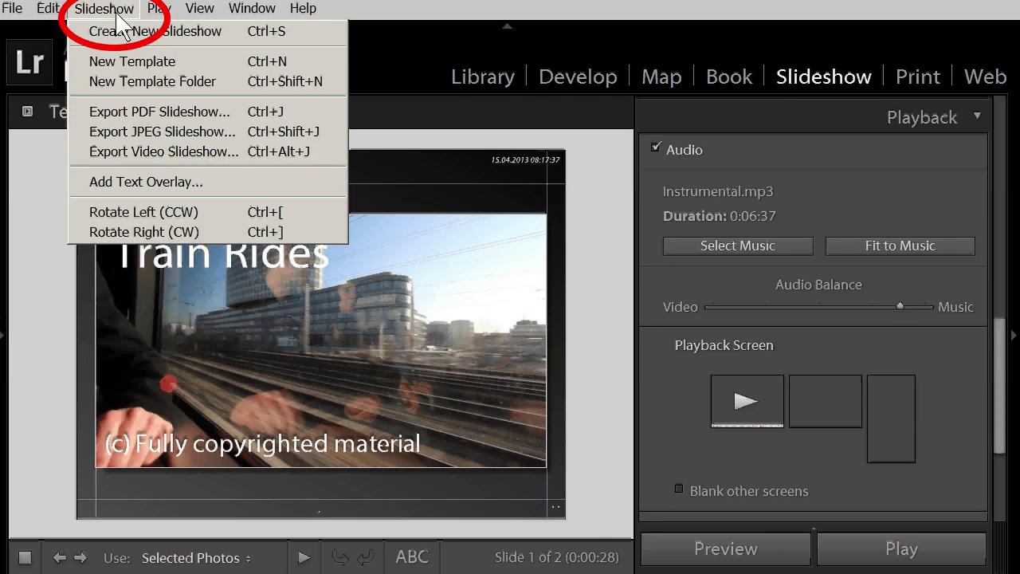
click(245, 154)
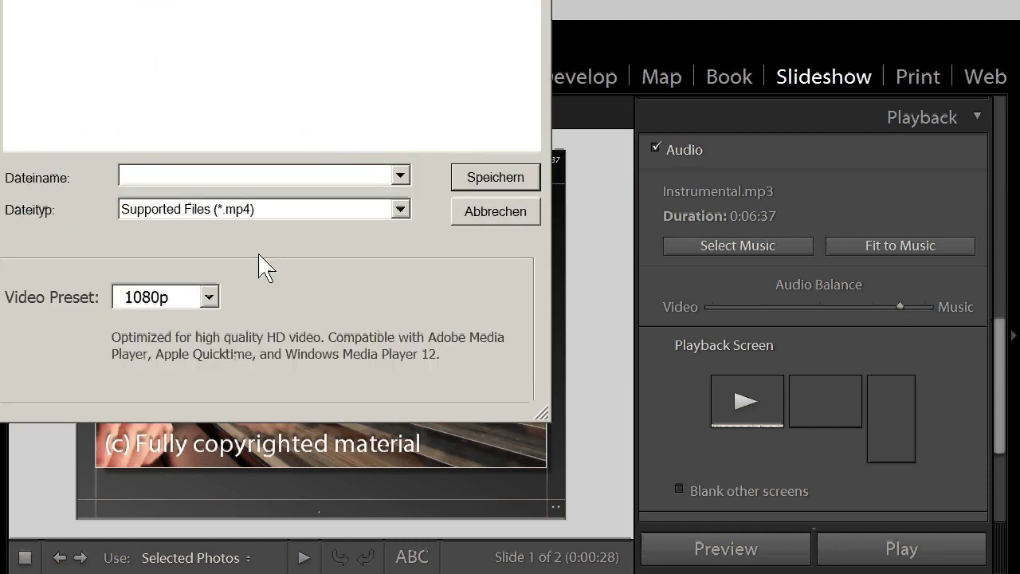
click(189, 308)
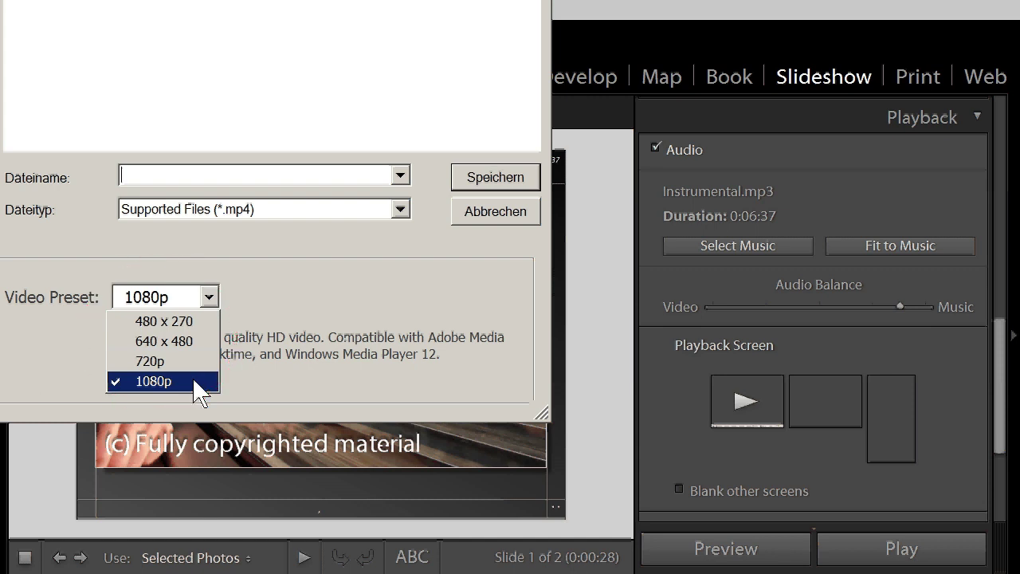
key(Escape)
key(Escape)
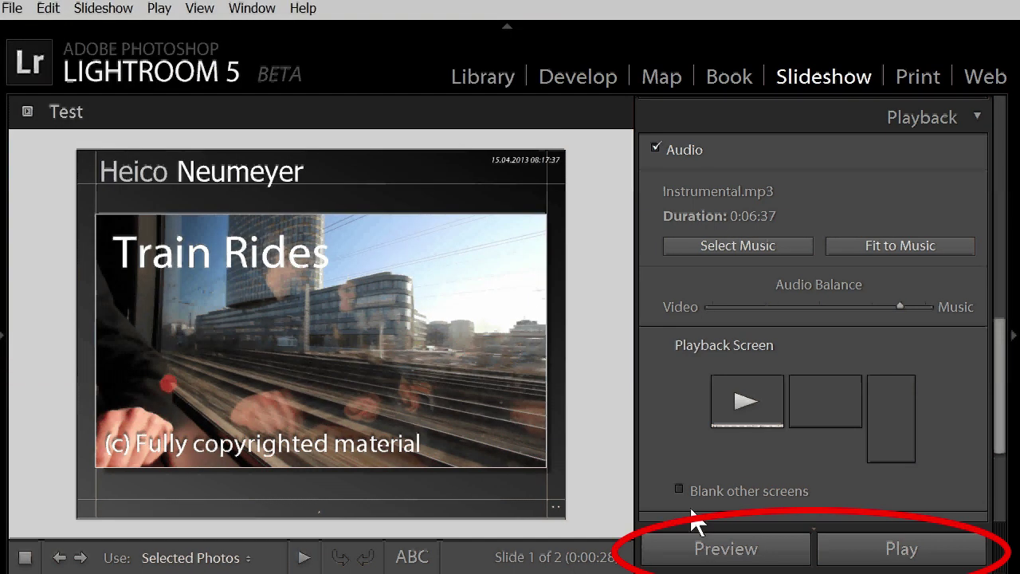